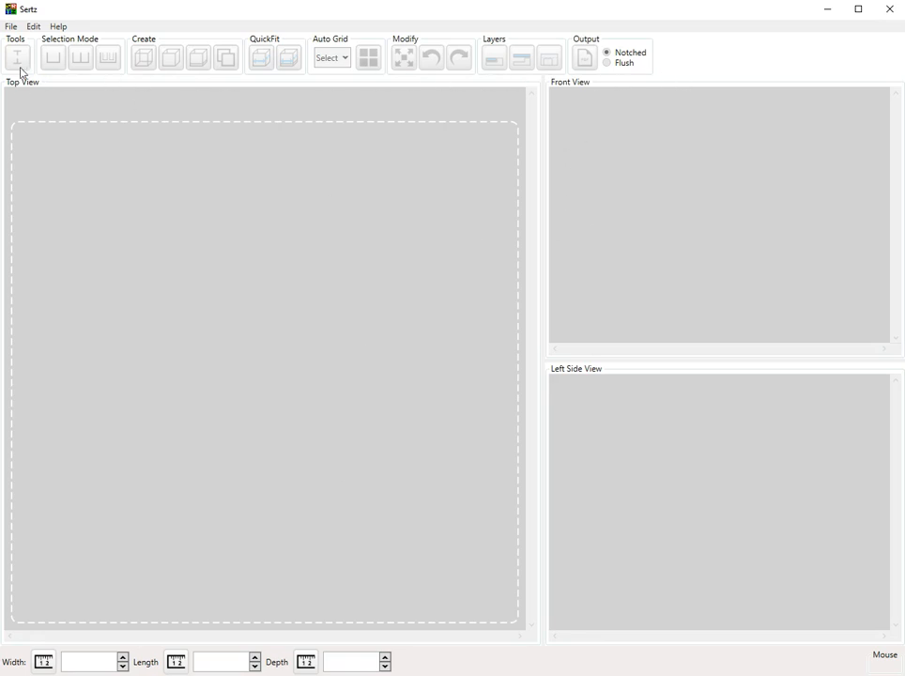
Create a new design named 'Zombie Wizards', keeping the 5 mm material thickness.
click(12, 28)
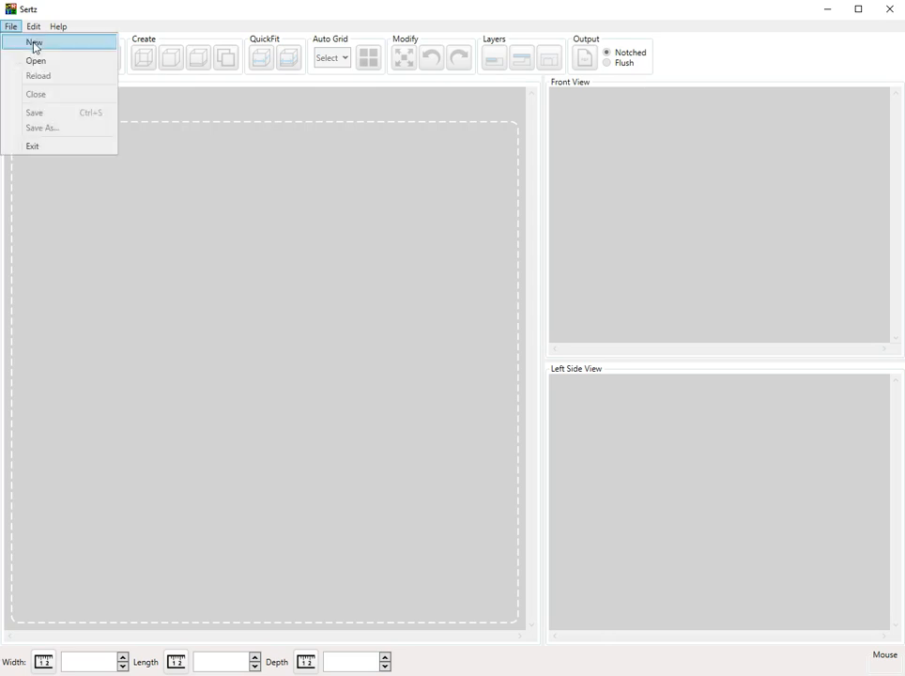
click(36, 43)
drag(485, 291, 544, 274)
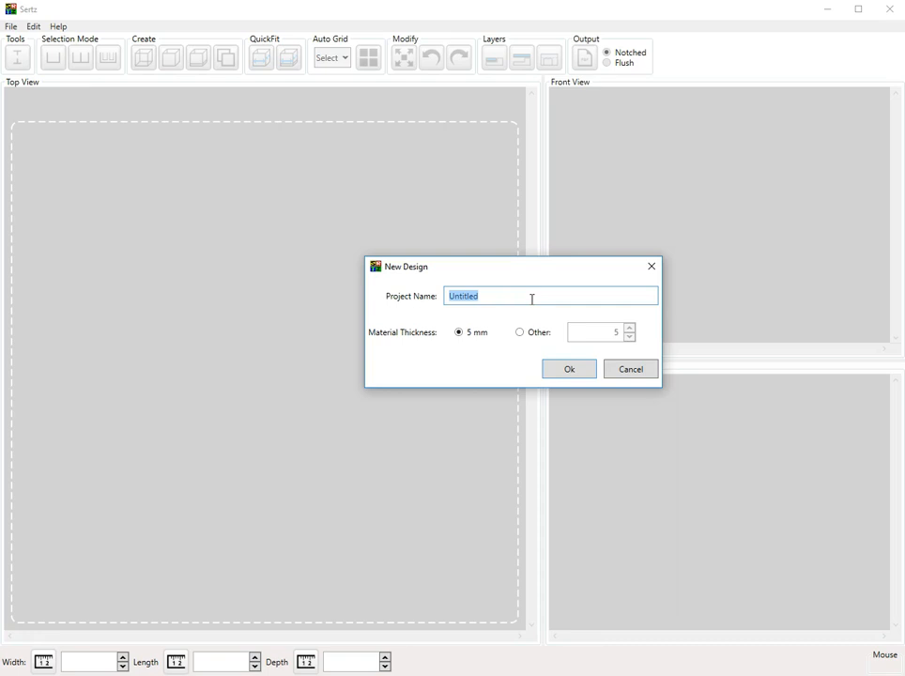
text(Zombie Wizards)
click(566, 369)
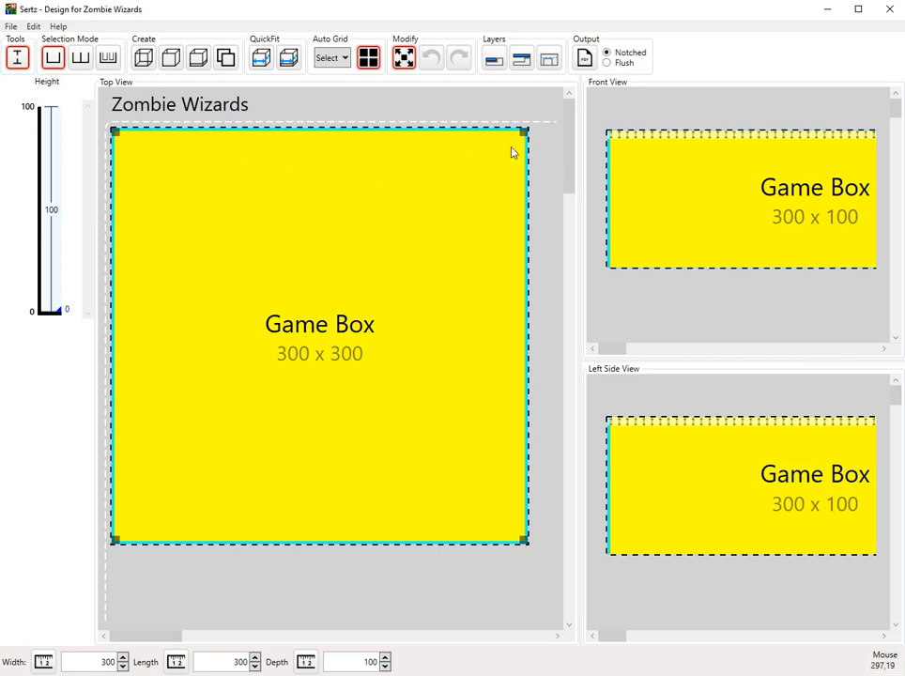
Move the Top View splitter left so the front and left side views gain width.
mouse_move(581, 148)
mouse_down()
mouse_move(429, 148)
mouse_move(575, 153)
mouse_up()
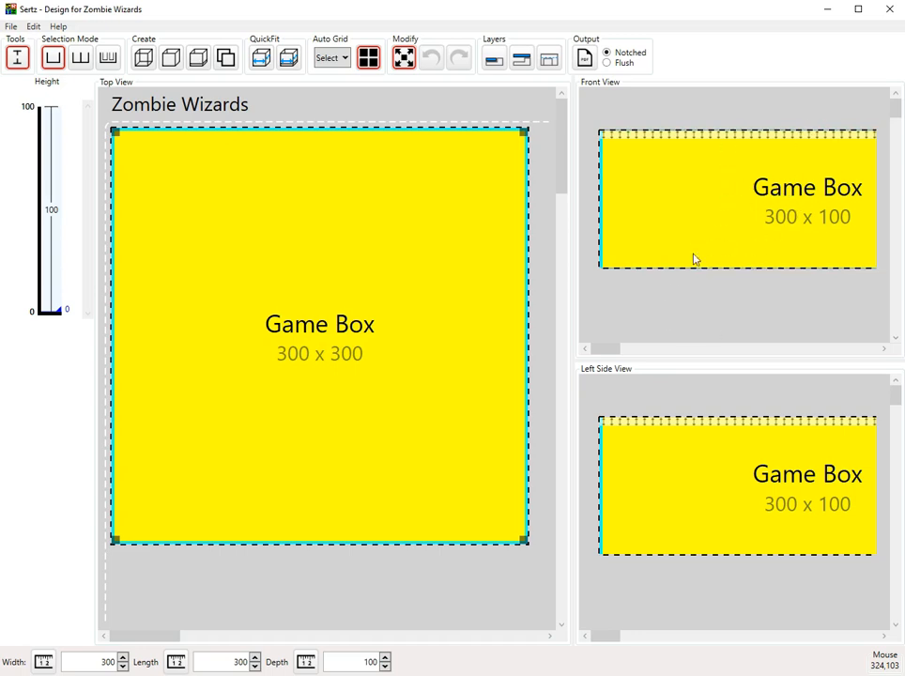
Move the splitter right to narrow the front and side views, then reselect the Game Box.
drag(574, 323, 618, 325)
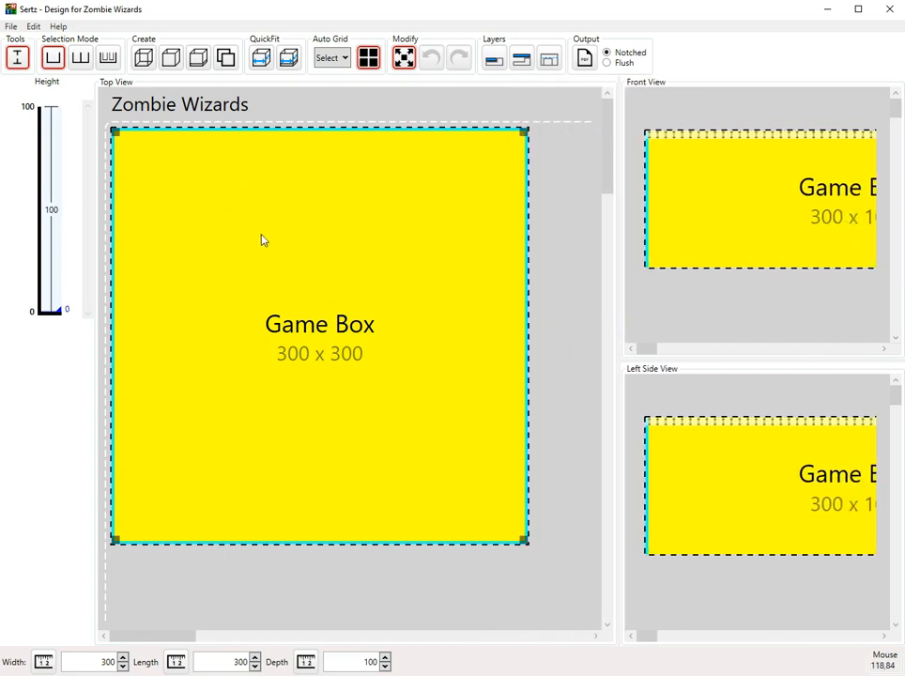
click(565, 204)
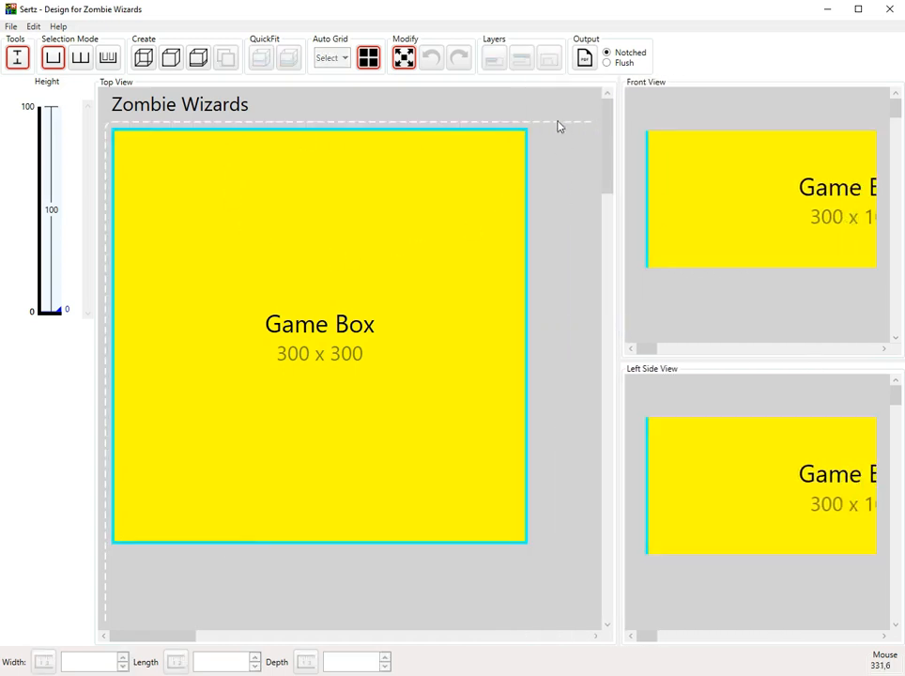
mouse_move(172, 637)
mouse_down()
mouse_move(534, 644)
mouse_move(169, 638)
mouse_up()
click(319, 265)
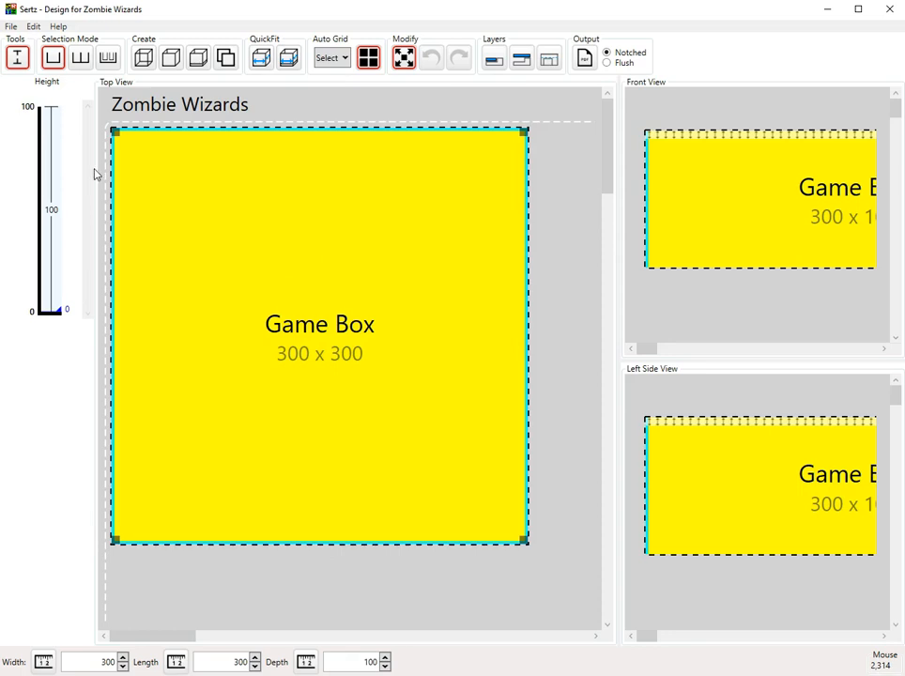
Reposition the Game Box and drag its footprint down to about 199 wide in Top View.
drag(305, 268, 337, 308)
drag(324, 426, 288, 398)
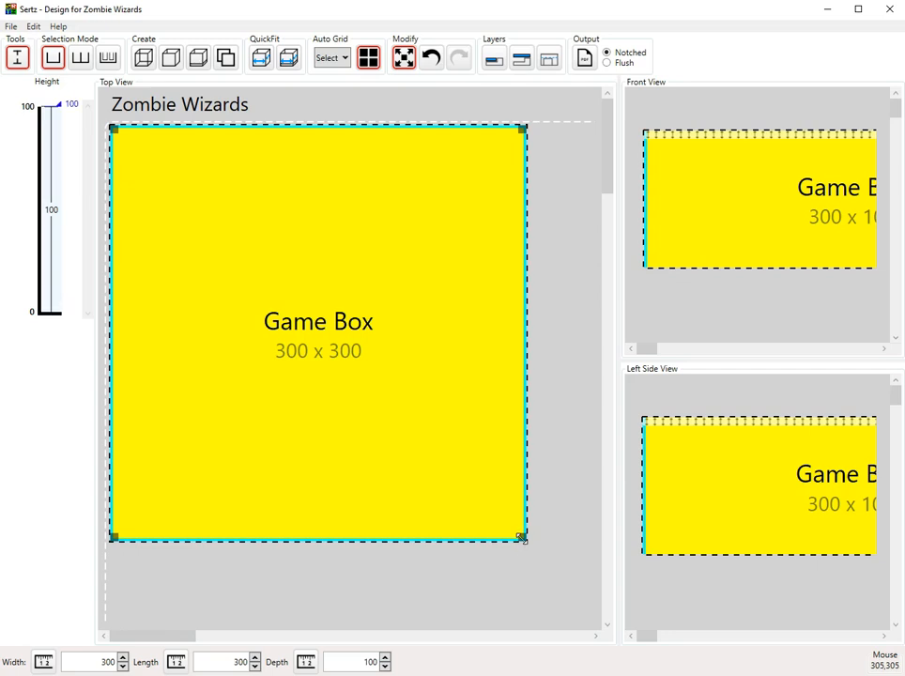
drag(523, 539, 422, 473)
drag(428, 271, 386, 366)
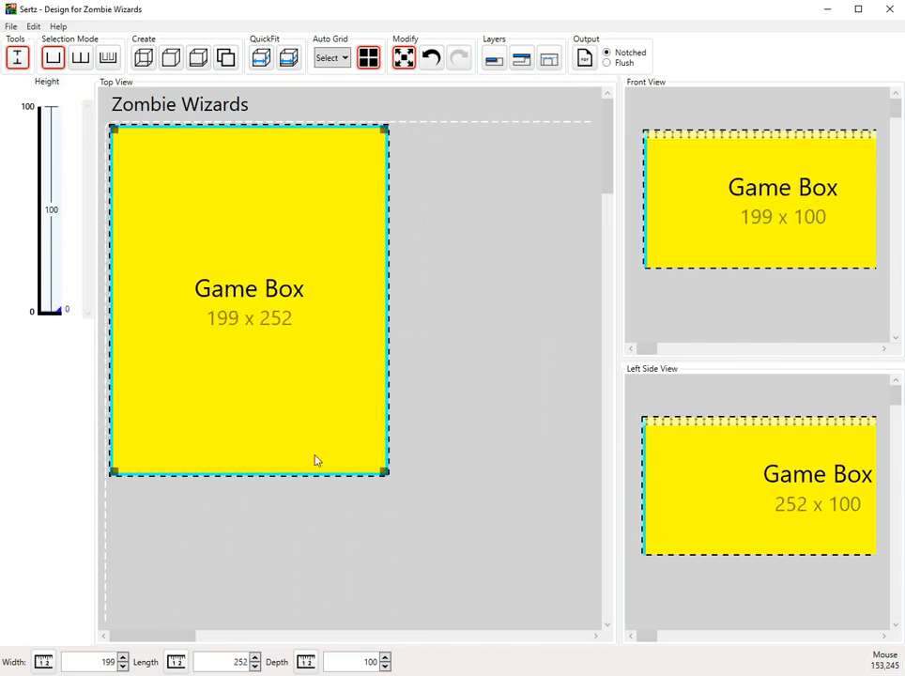
drag(309, 477, 314, 428)
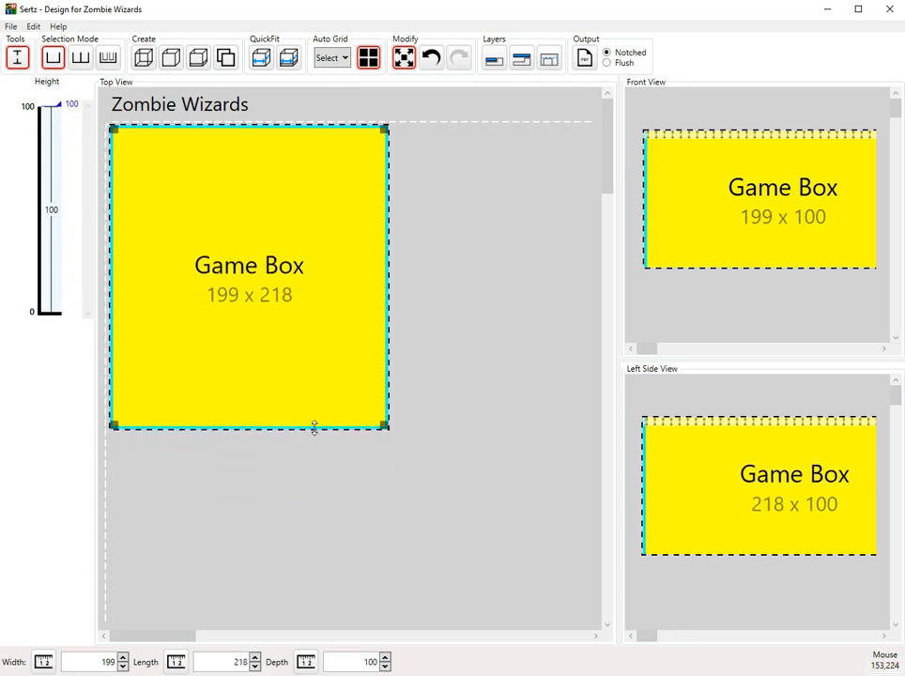
Set the Game Box height to 98 in Front View and shrink its footprint to about 156 x 188.
drag(618, 258, 438, 259)
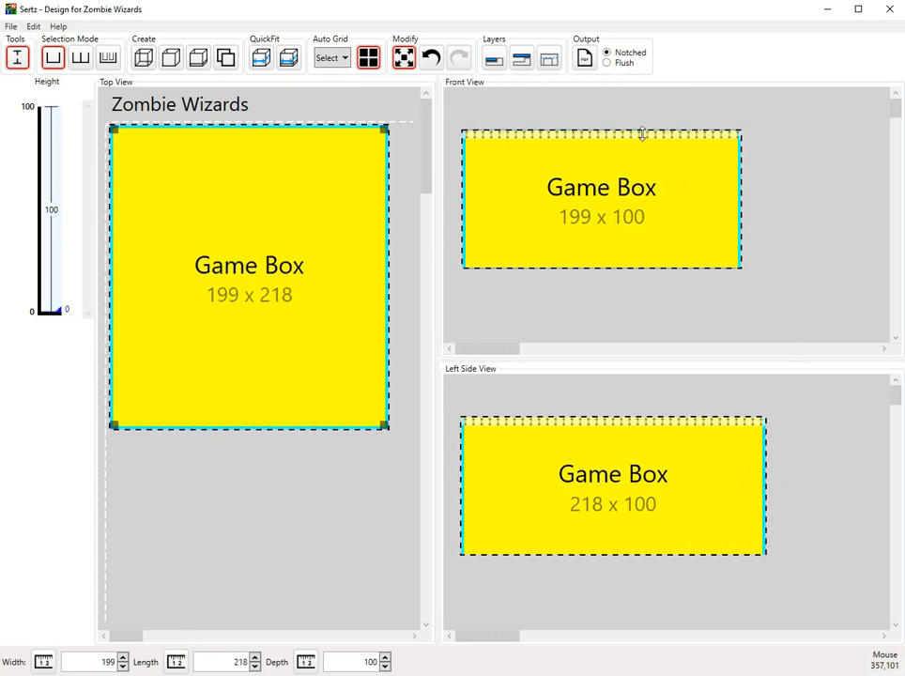
mouse_move(637, 131)
mouse_down()
mouse_move(639, 192)
mouse_move(641, 110)
mouse_move(638, 186)
mouse_move(639, 143)
mouse_up()
drag(436, 313, 537, 311)
drag(265, 333, 247, 299)
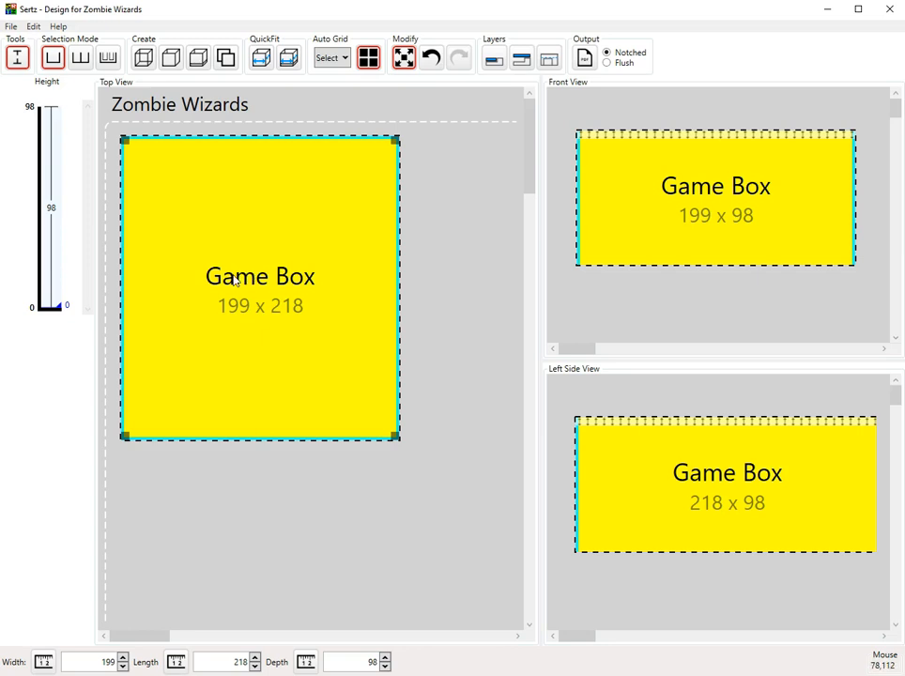
drag(395, 437, 338, 404)
Enter width 200, length 250 and depth 120 for the Game Box.
double_click(91, 660)
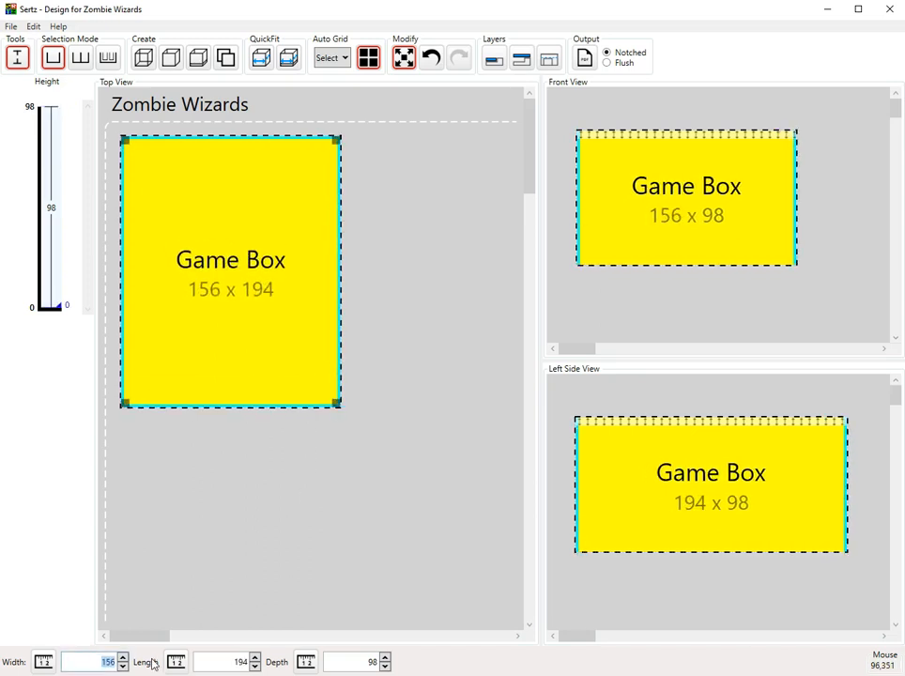
text(200)
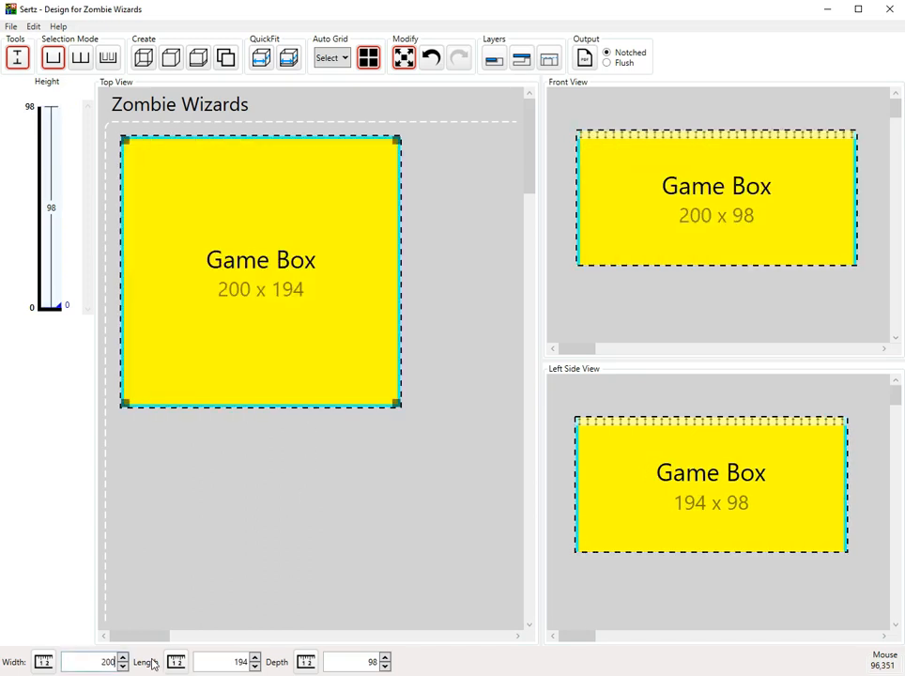
key(Tab)
text(250)
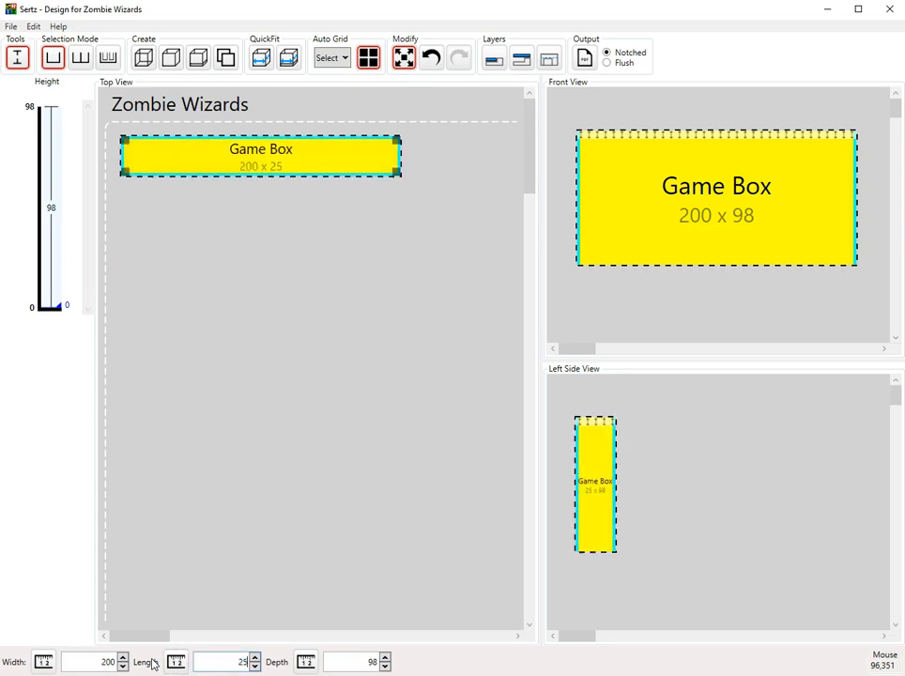
key(Tab)
text(120)
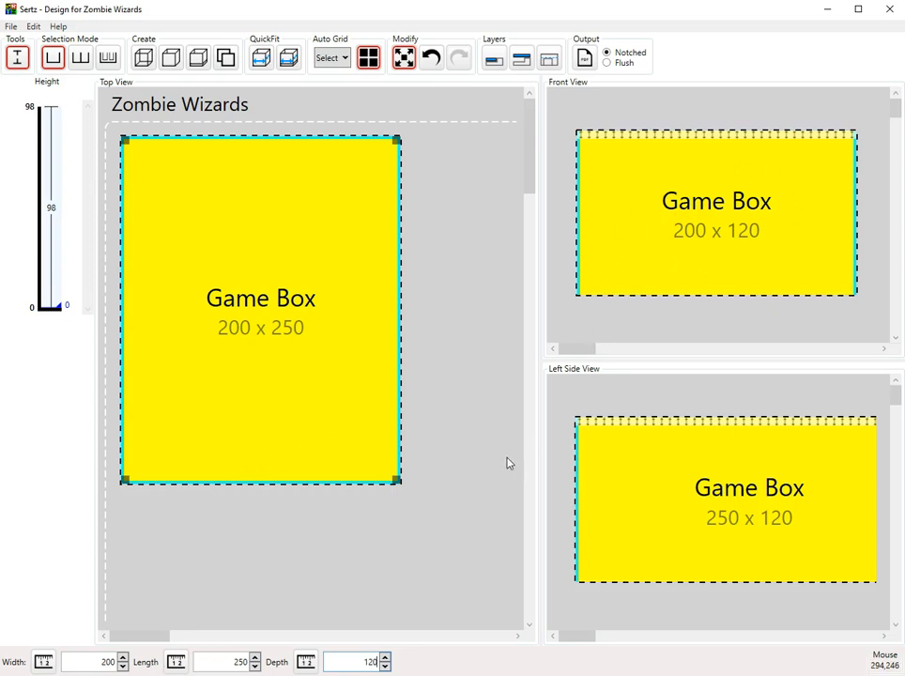
click(431, 423)
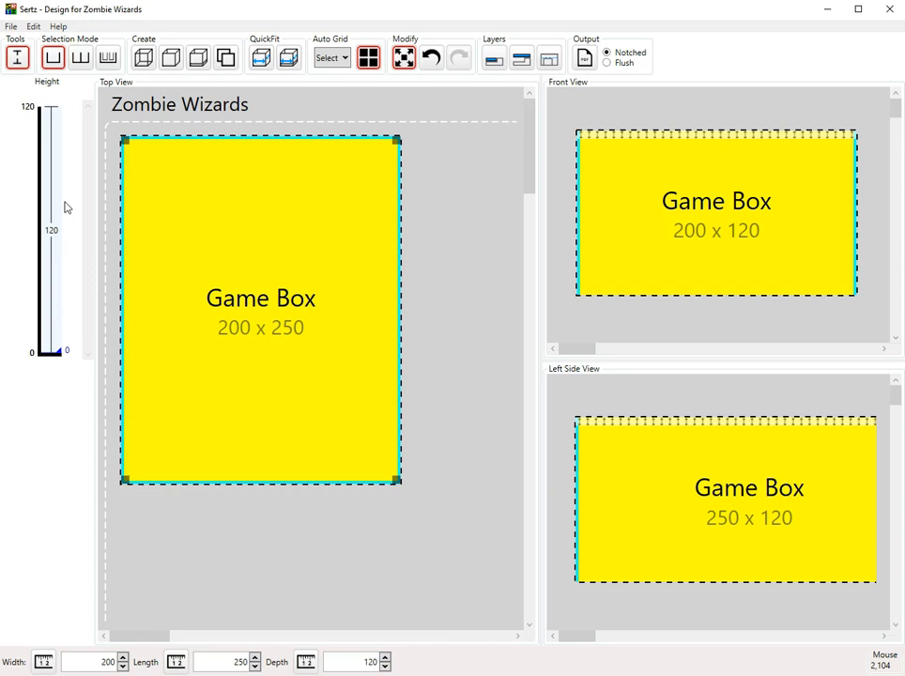
Hide the height panel and widen the Top View pane.
click(18, 60)
click(18, 58)
click(18, 59)
click(18, 58)
click(18, 58)
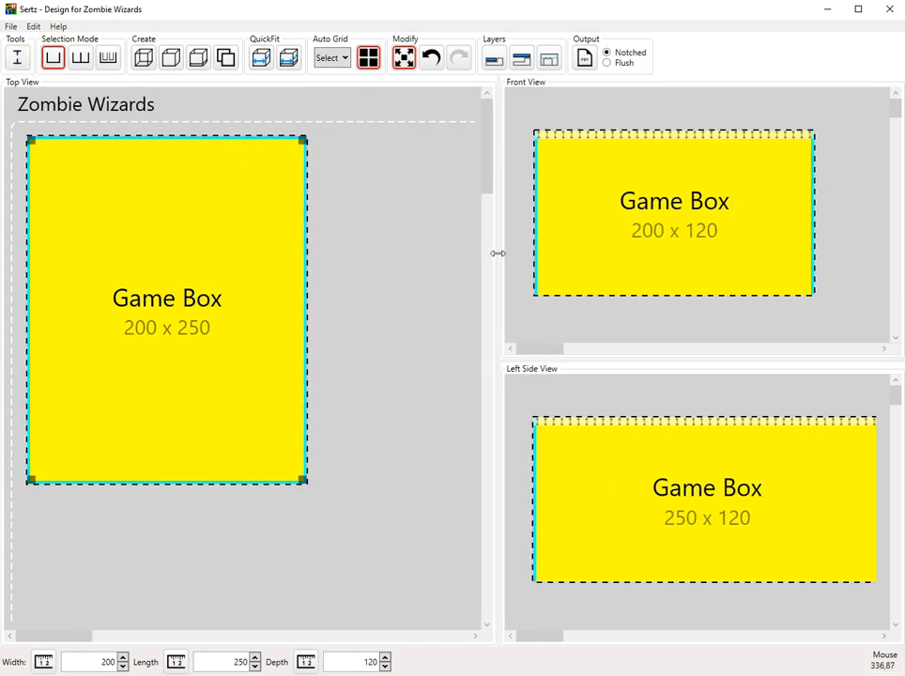
drag(499, 253, 695, 265)
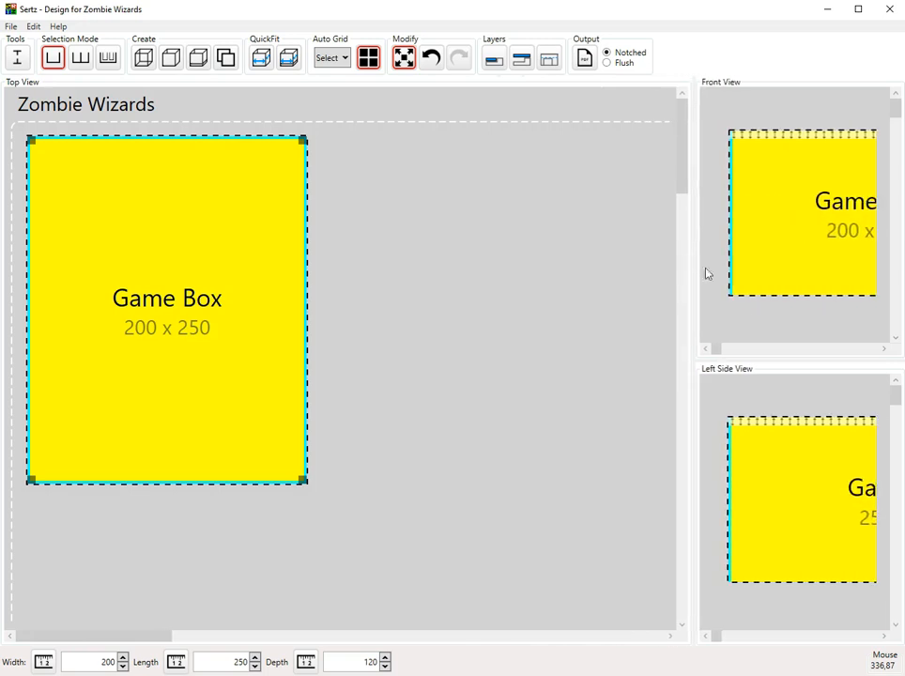
Resize the front and left side view panes and show the height panel beside Top View.
mouse_move(810, 362)
mouse_down()
mouse_move(807, 505)
mouse_move(811, 352)
mouse_up()
drag(695, 282, 645, 316)
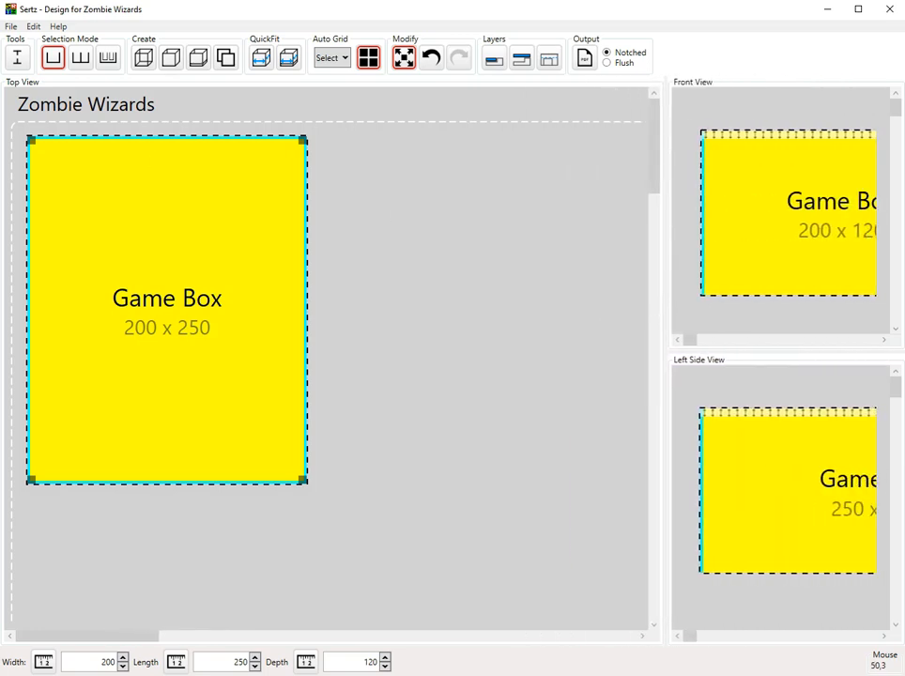
click(17, 57)
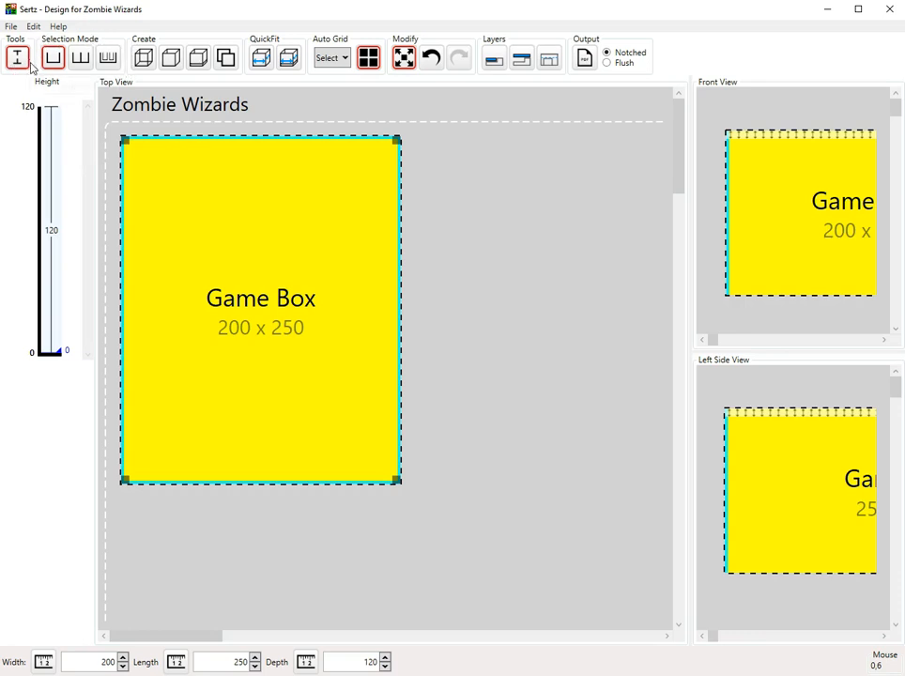
Widen the front and side views until the 200 x 120 and 250 x 120 Game Box labels fully show.
click(82, 60)
click(108, 60)
click(57, 61)
drag(690, 295, 502, 295)
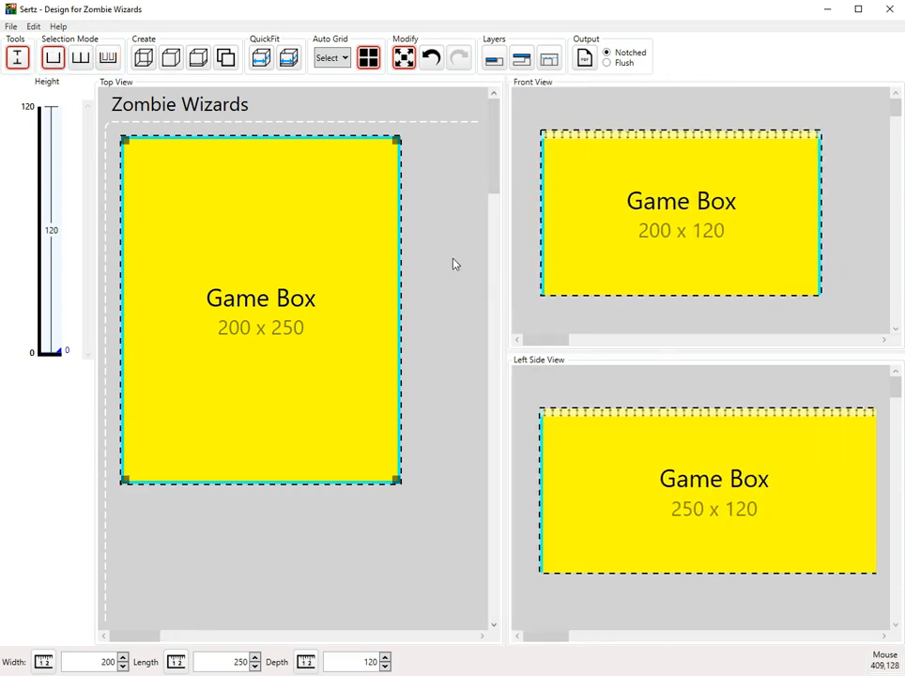
Try the Chamber, Tray and third selection modes in turn.
click(52, 59)
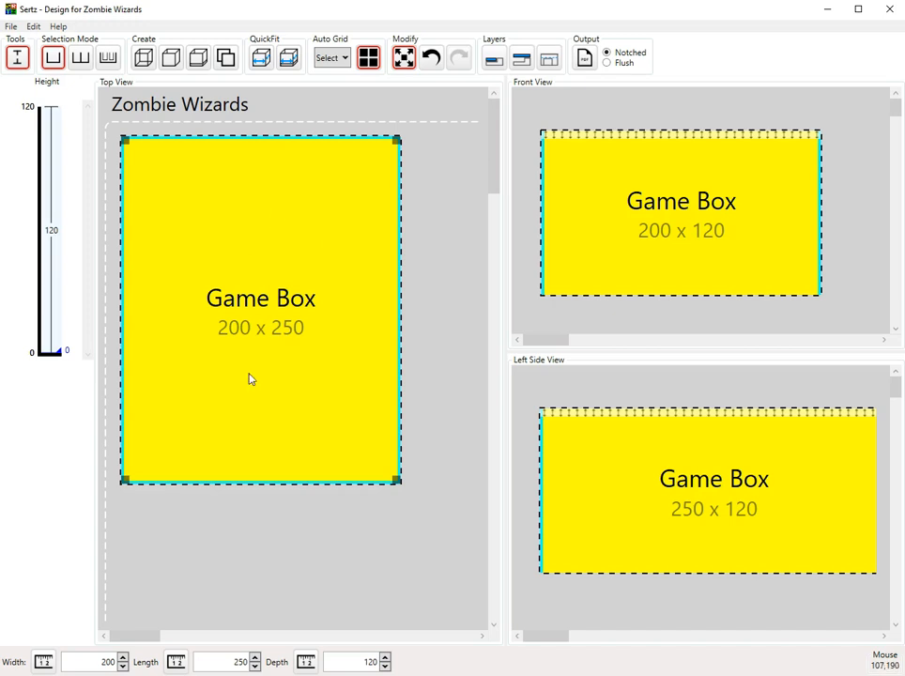
click(80, 58)
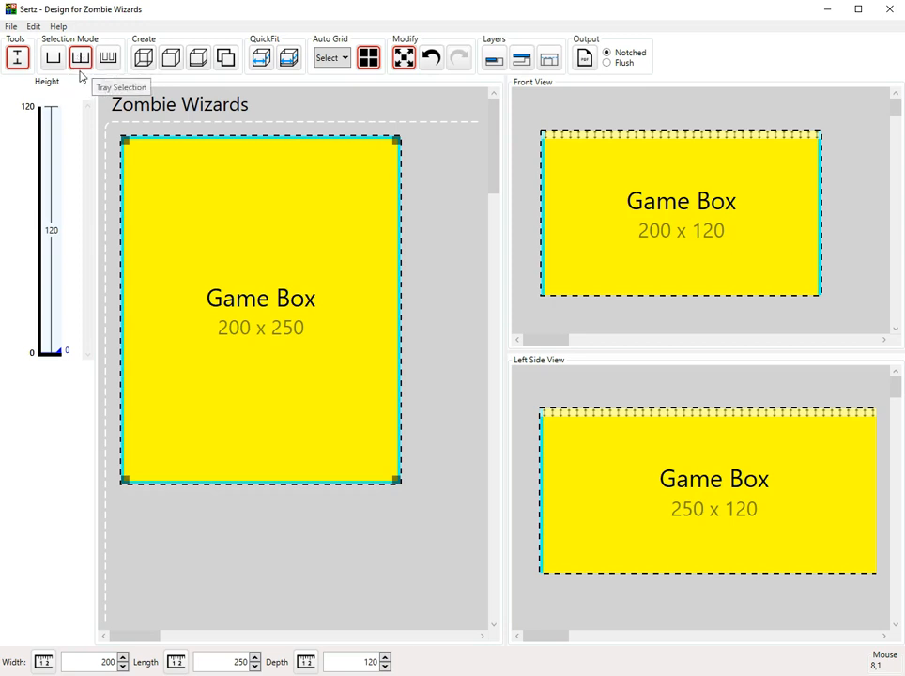
click(108, 58)
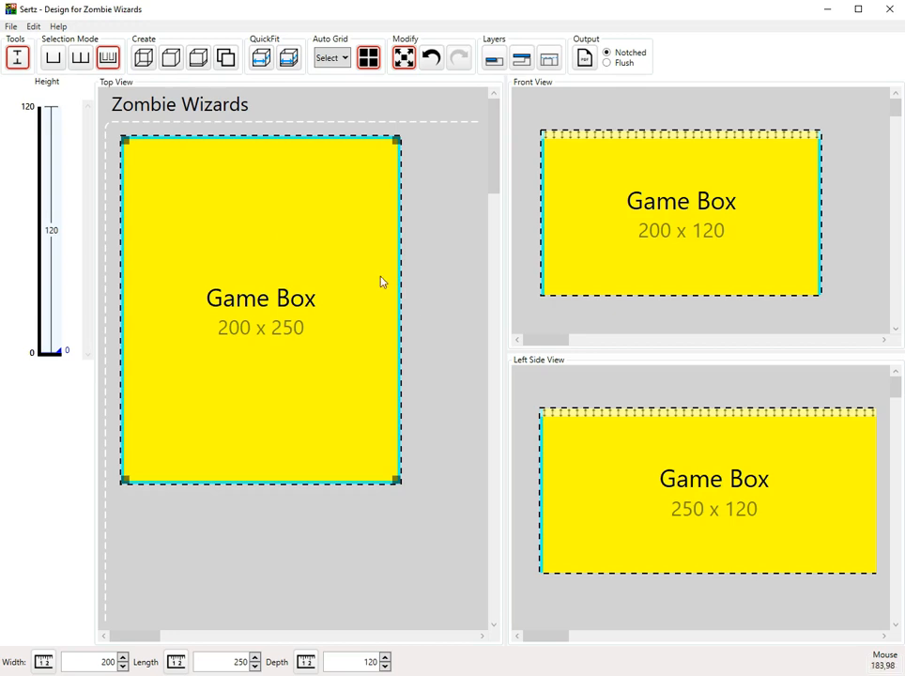
Nudge the Game Box slightly in the layout and return to Chamber Selection.
mouse_move(245, 191)
mouse_down()
mouse_move(250, 212)
mouse_move(324, 236)
mouse_move(251, 206)
mouse_move(249, 197)
mouse_up()
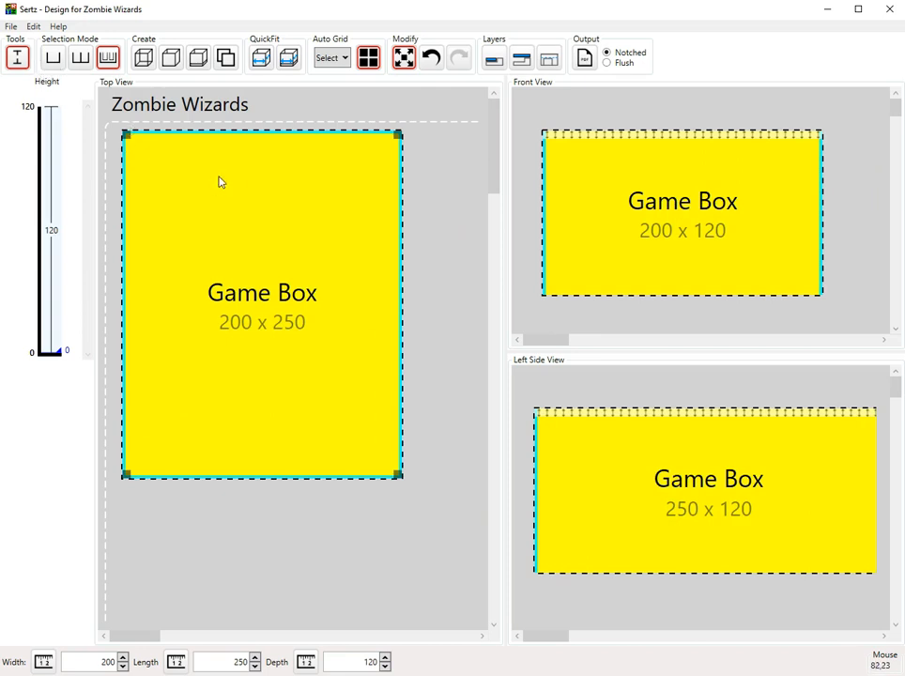
click(44, 49)
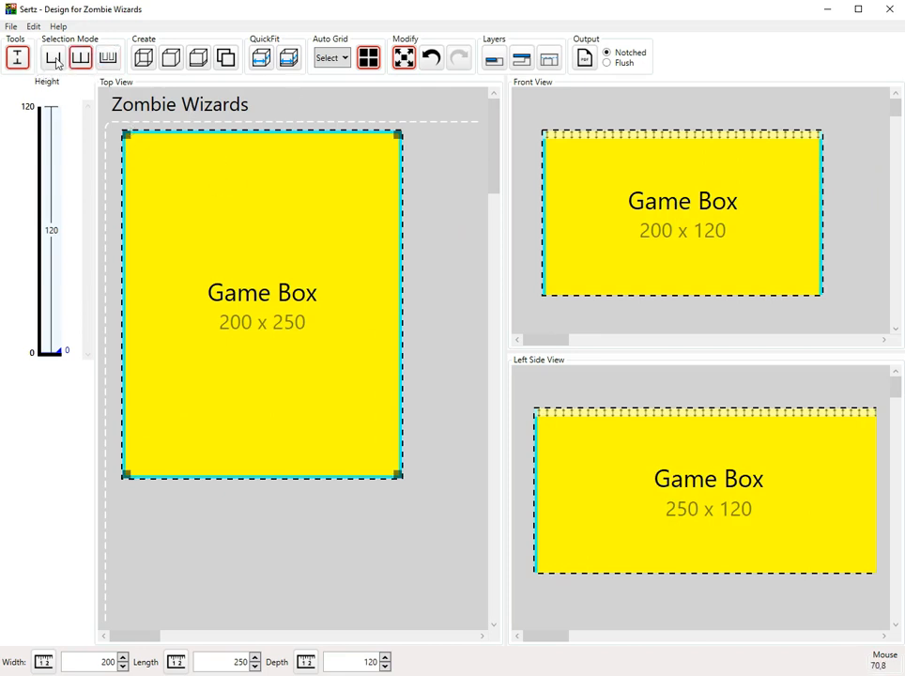
click(87, 58)
click(115, 61)
click(59, 61)
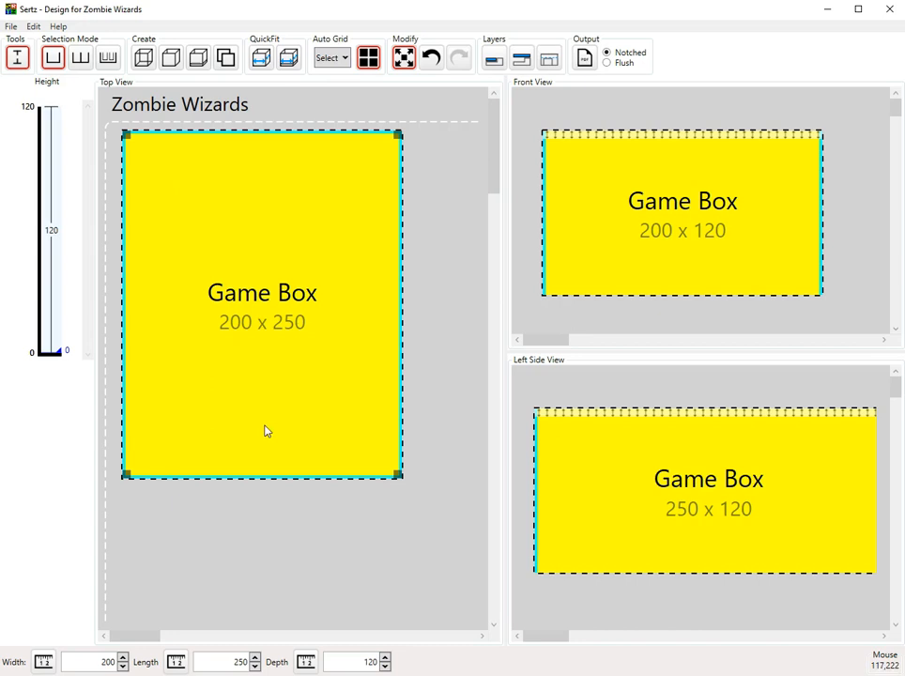
Preview the Auto Grid Select layouts without applying one, reselect the Game Box, and show the Edit menu.
click(331, 58)
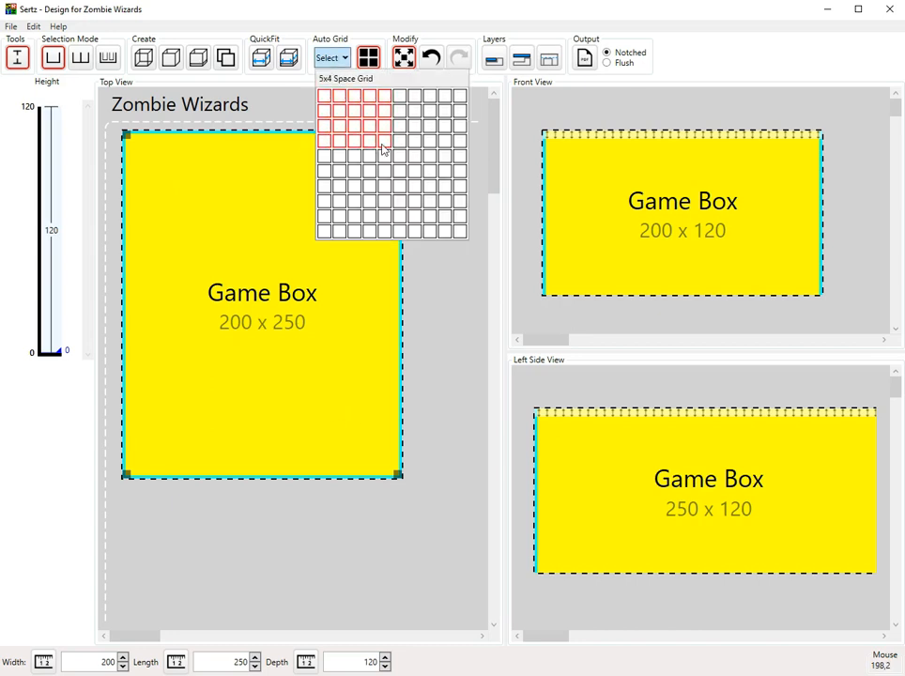
click(451, 279)
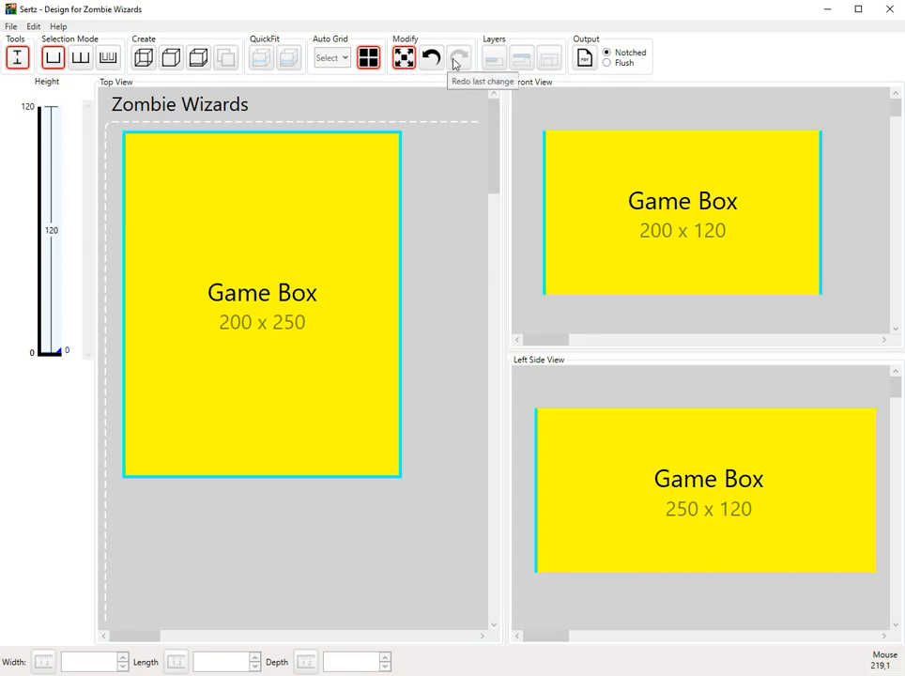
click(356, 222)
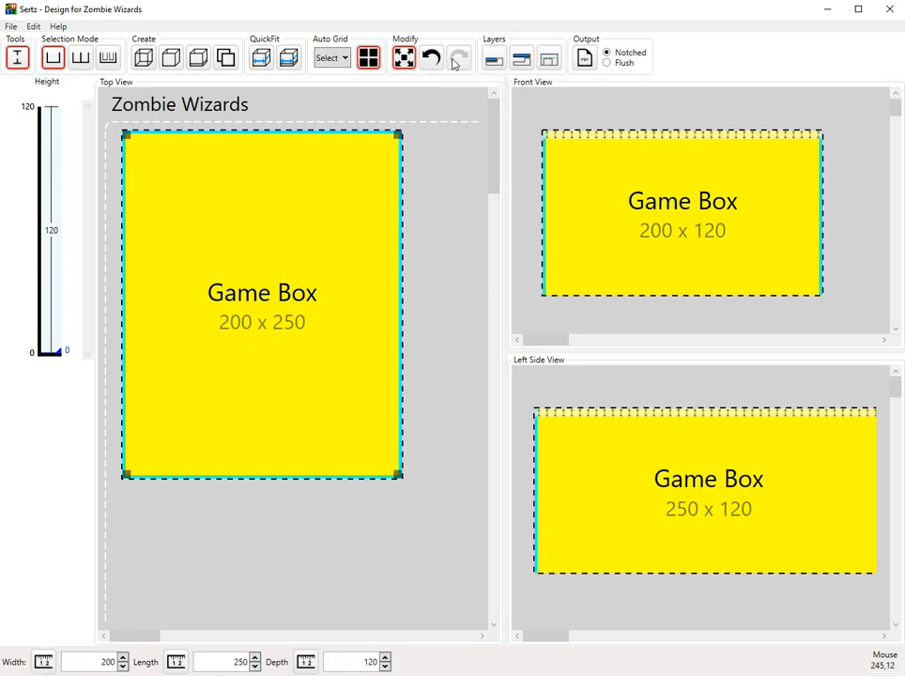
click(33, 27)
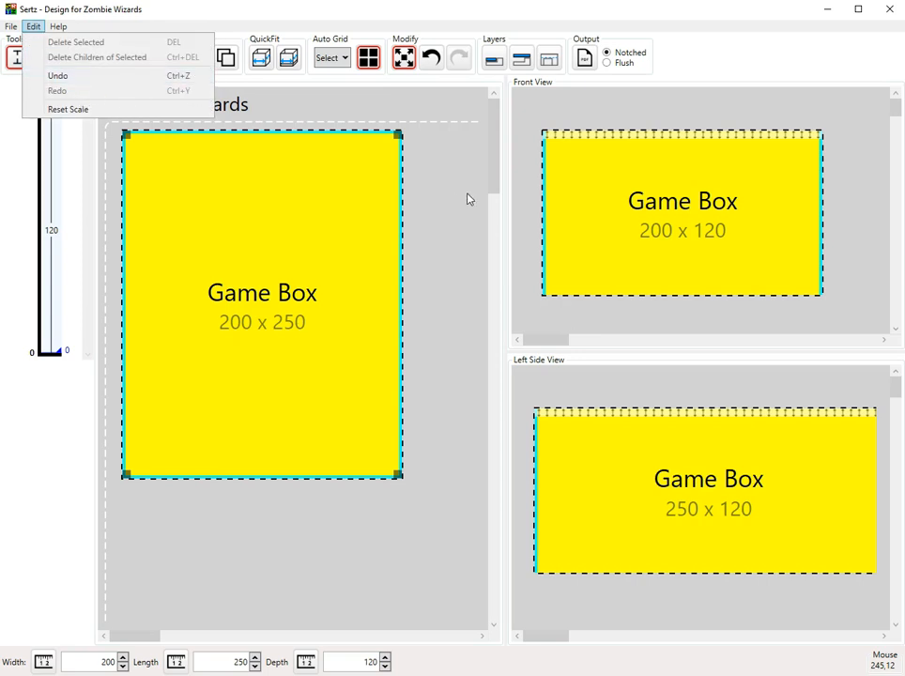
Close the Edit menu without using a command and reselect the Game Box.
click(441, 201)
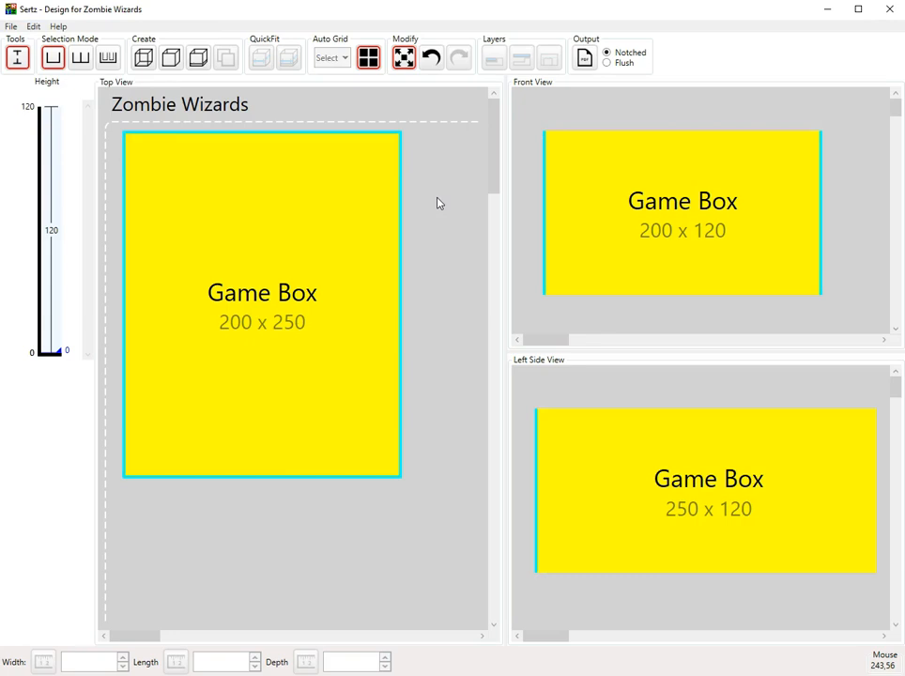
click(369, 175)
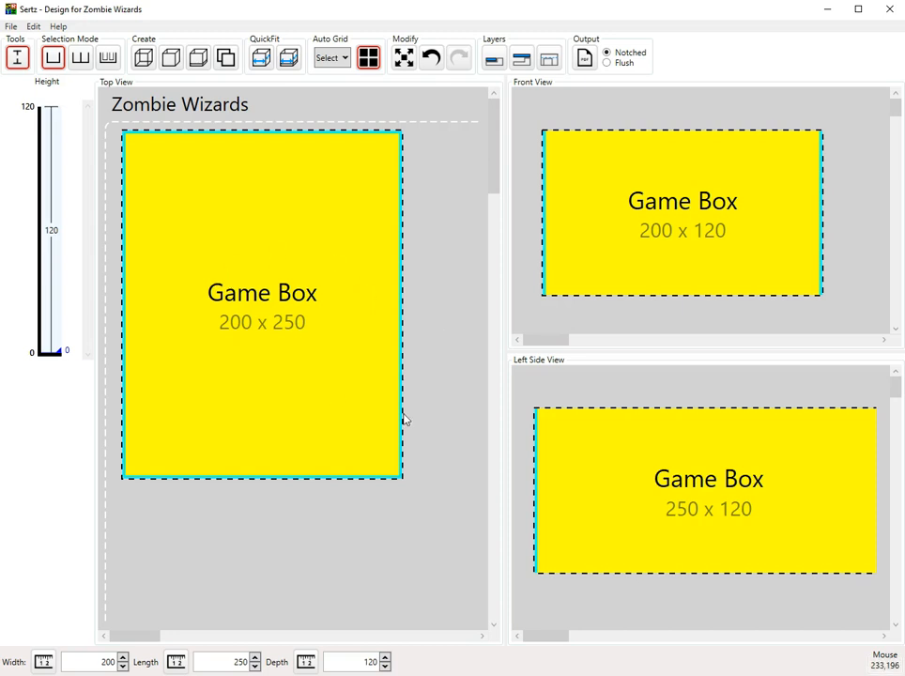
Nudge the Game Box slightly left in Top View and switch it to Modify mode for resizing.
drag(305, 329, 276, 323)
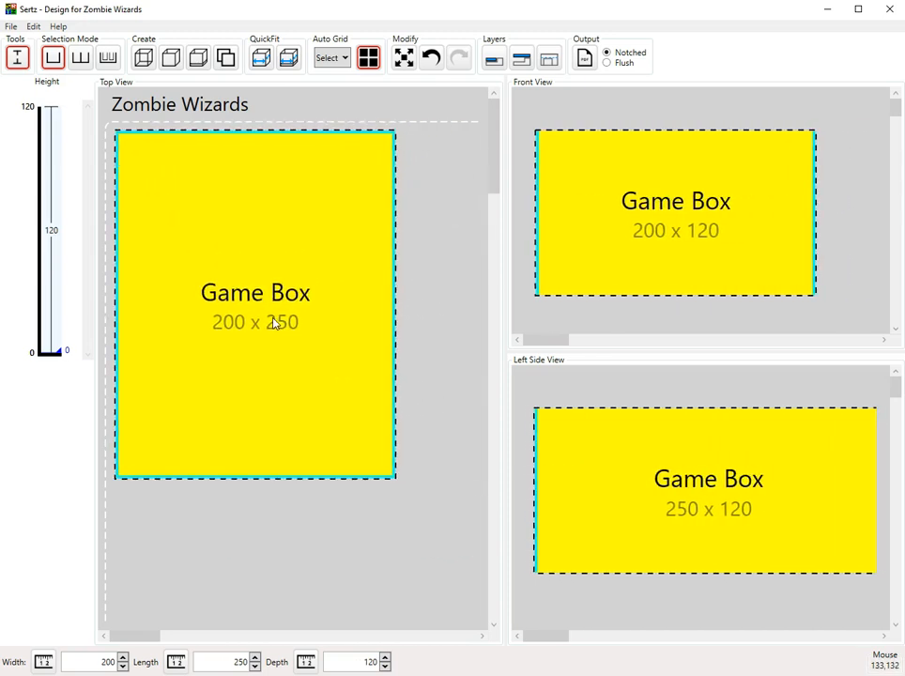
click(404, 59)
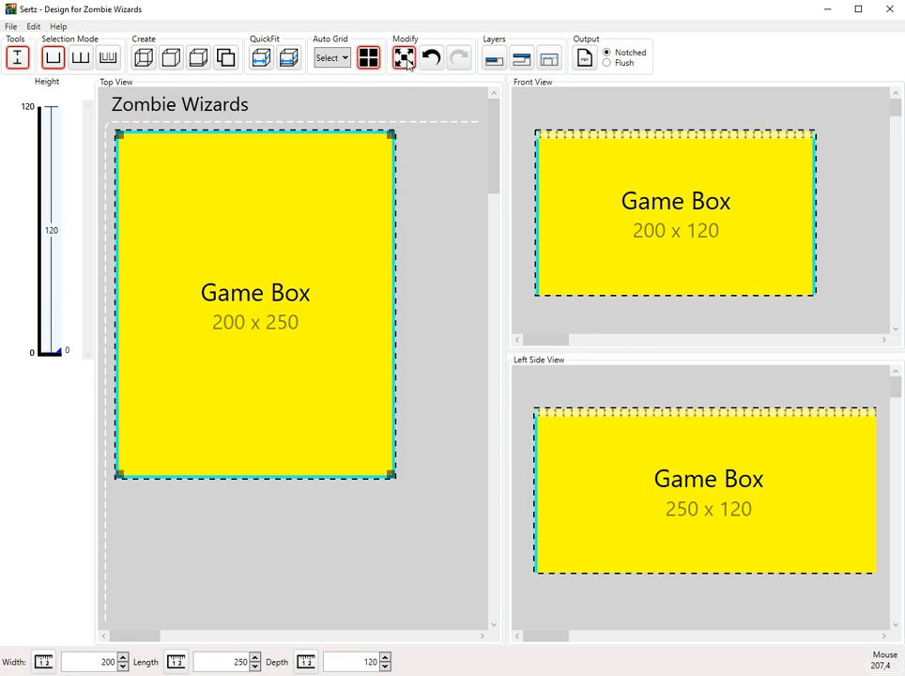